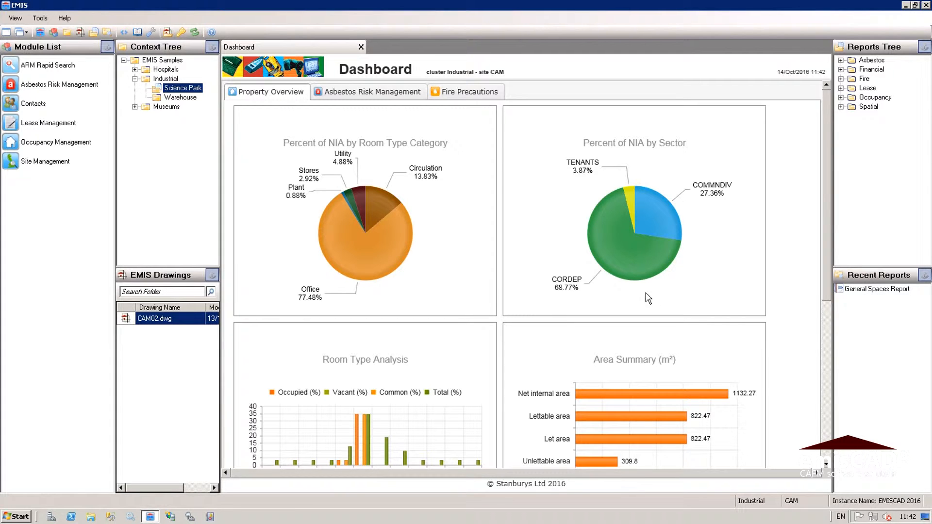
Open Occupancy Management for Science Park and view the rooms occupied by Research Company under other agreements.
left_click(42, 148)
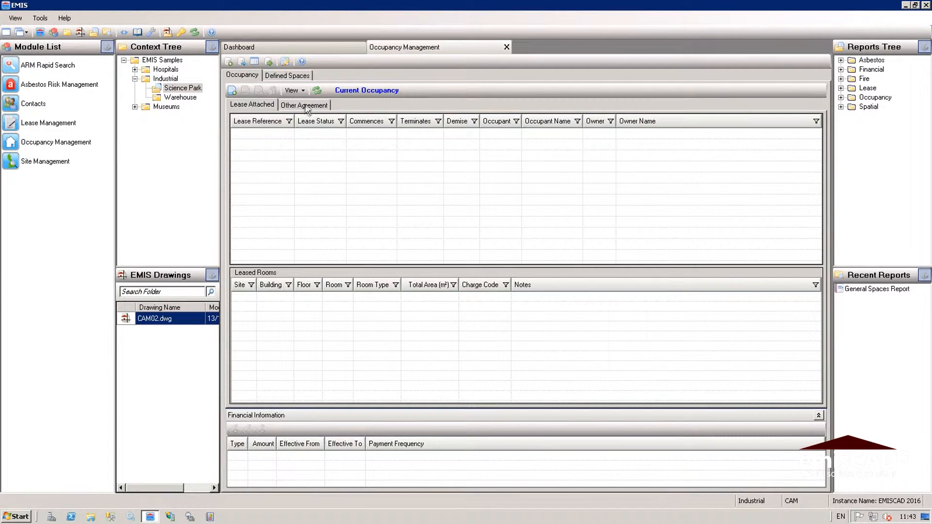
left_click(305, 105)
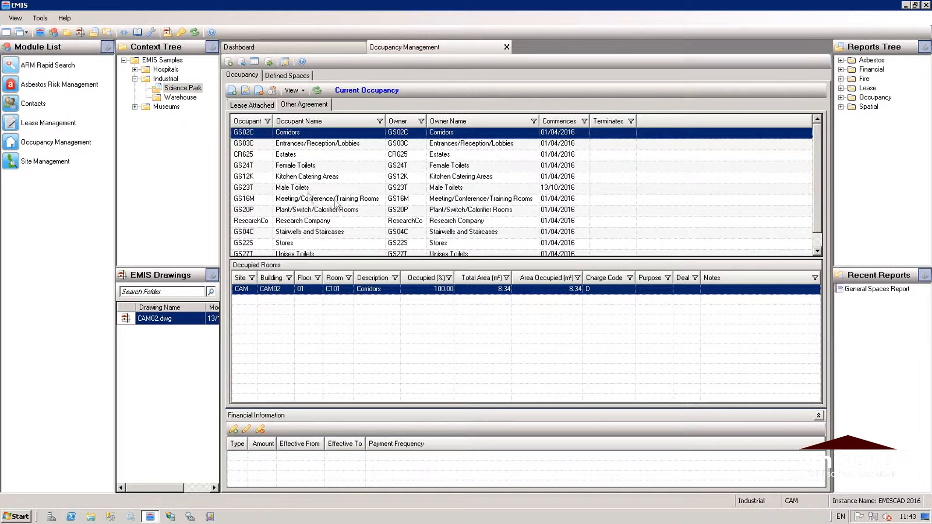
left_click_drag(543, 263, 548, 321)
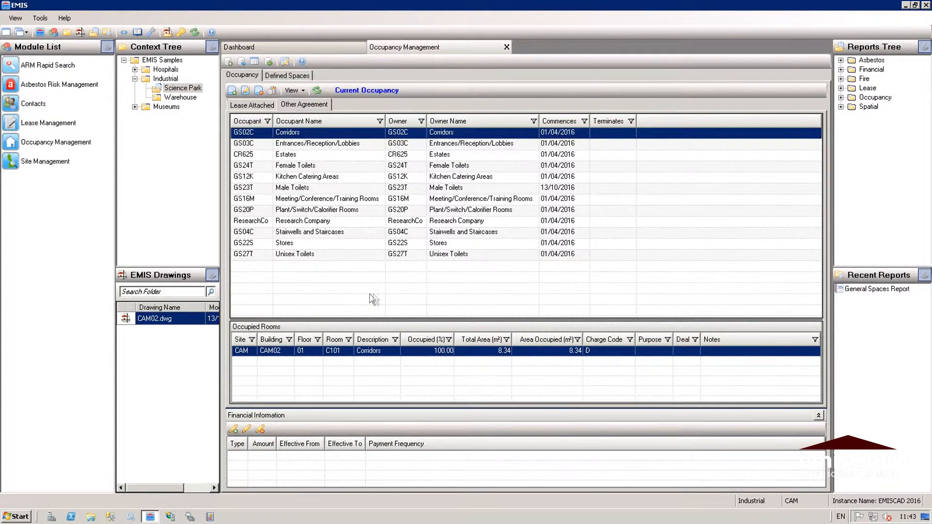
left_click(255, 222)
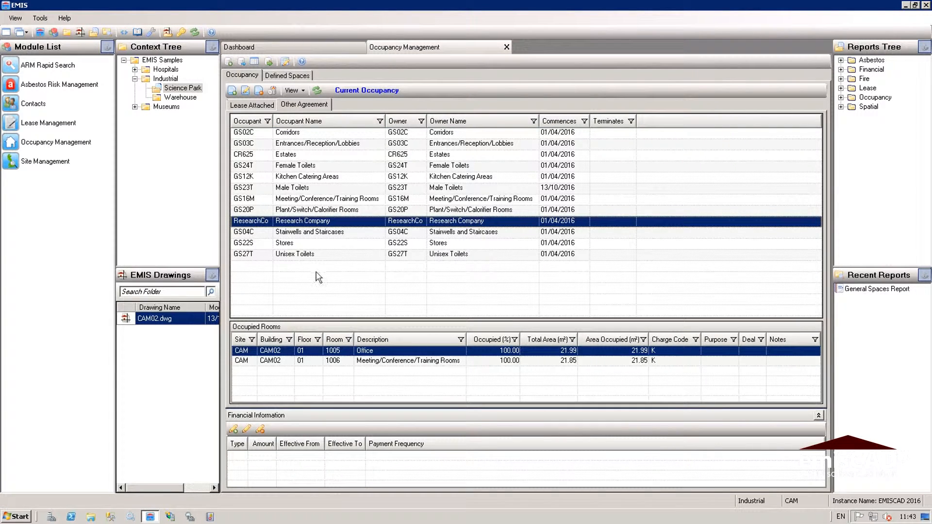
Open the CAM02.dwg drawing in emisCAD and minimize the ribbon to panel titles.
double_click(153, 320)
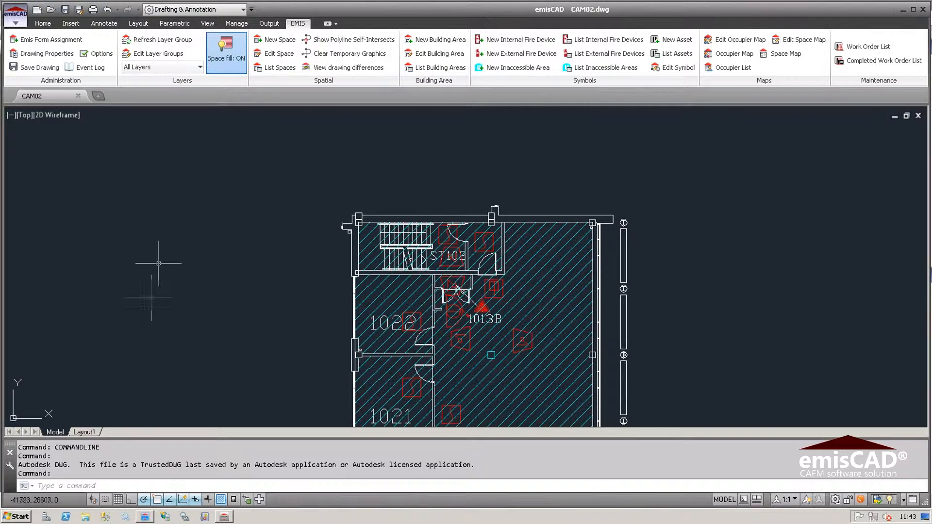
left_click(337, 25)
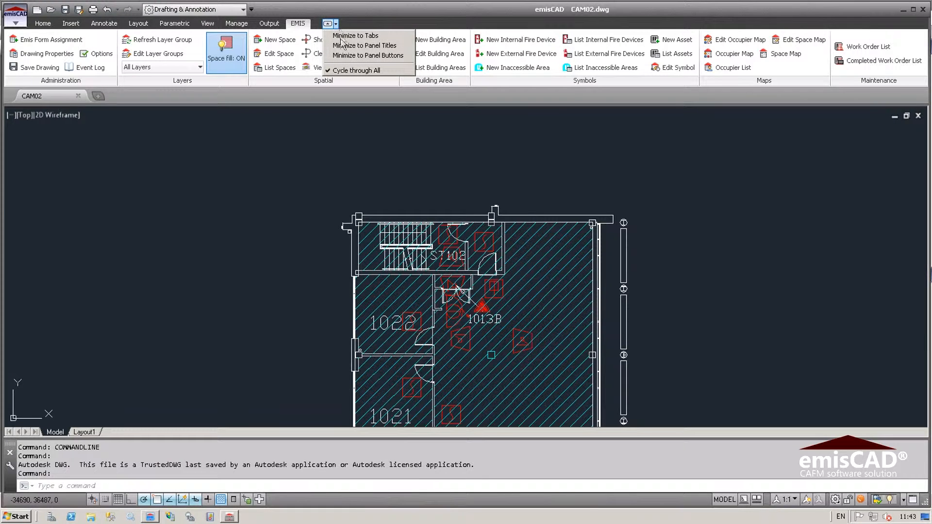
left_click(364, 45)
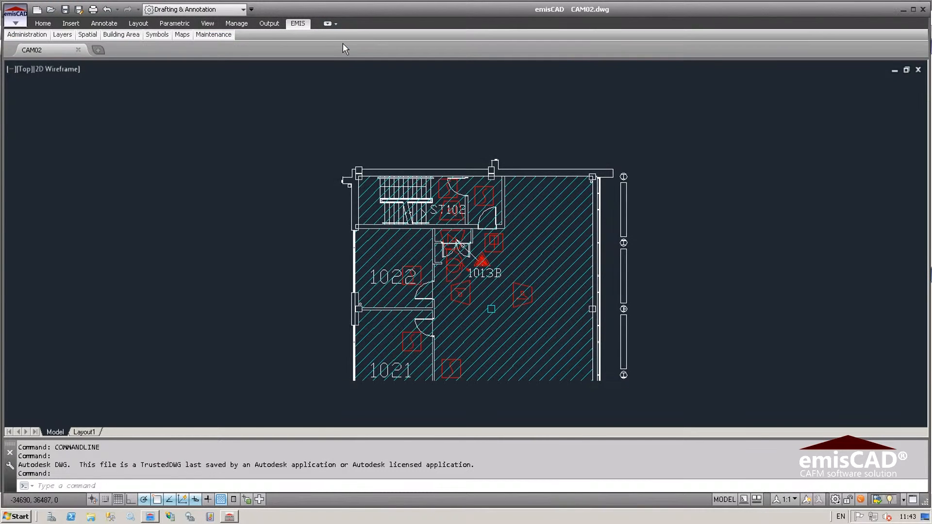
Zoom to the drawing extents, then zoom a window around the whole L-shaped building plan.
type("zoom")
key("Return")
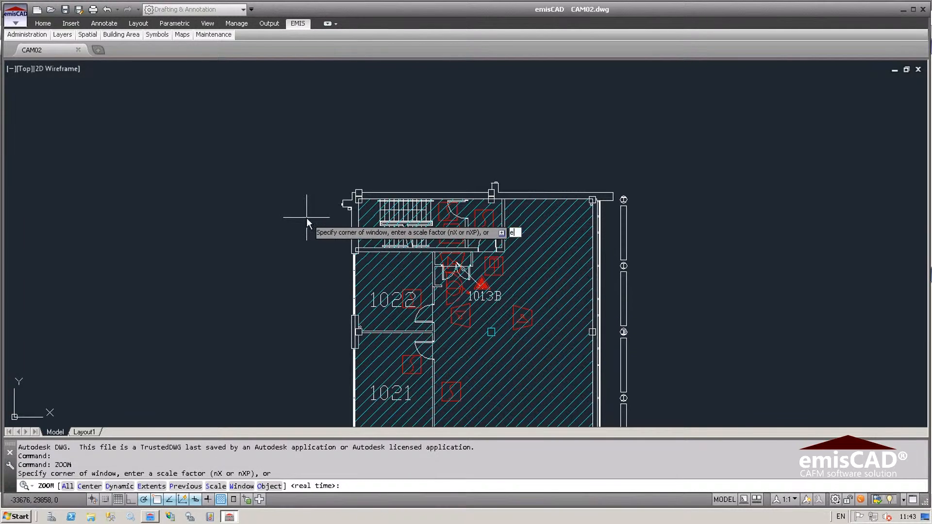
type("e")
key("Return")
key("Return")
type("w")
key("Return")
left_click(316, 109)
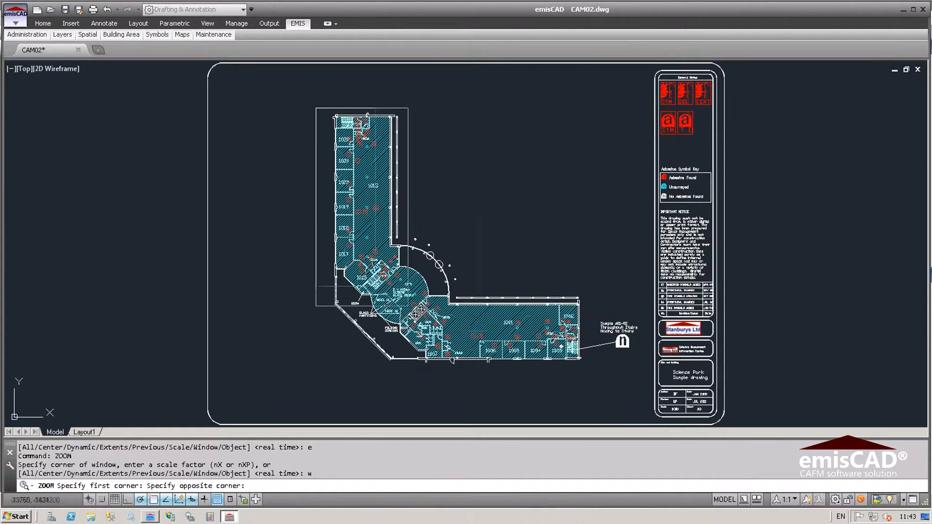
left_click(639, 370)
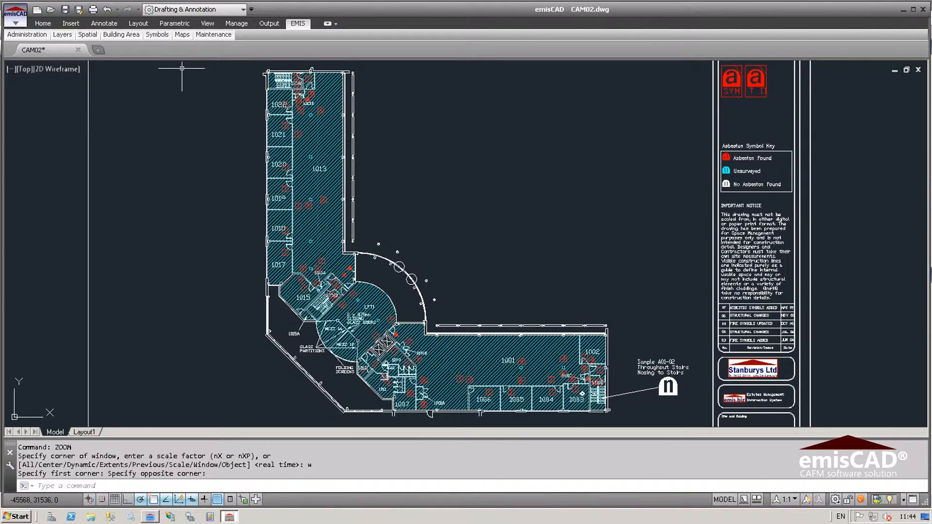
Edit the space map and set the Office category's hatch pattern to EMISSF002.
mouse_move(182, 36)
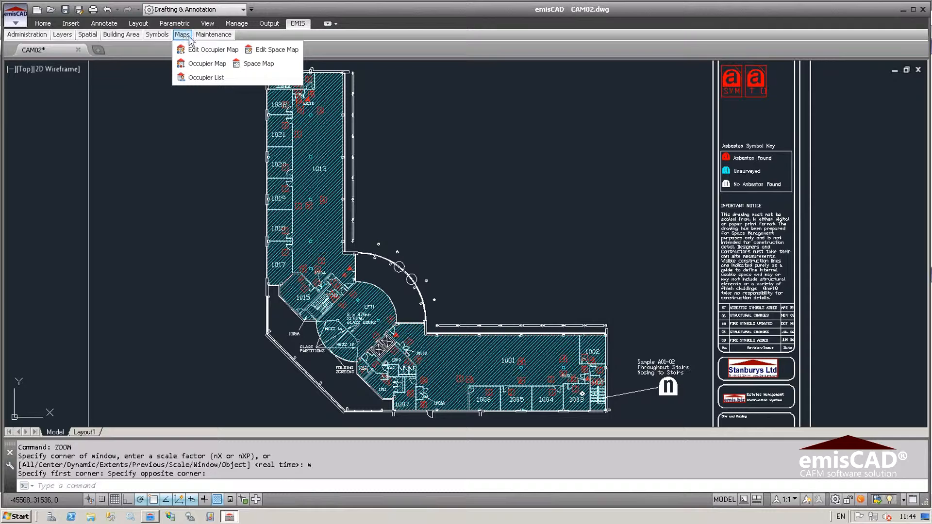
left_click(265, 50)
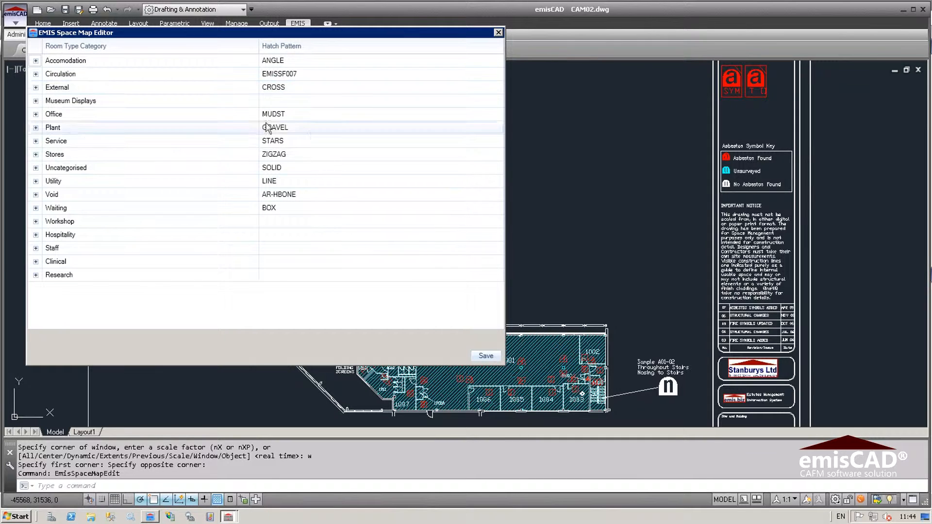
left_click(319, 116)
left_click(496, 115)
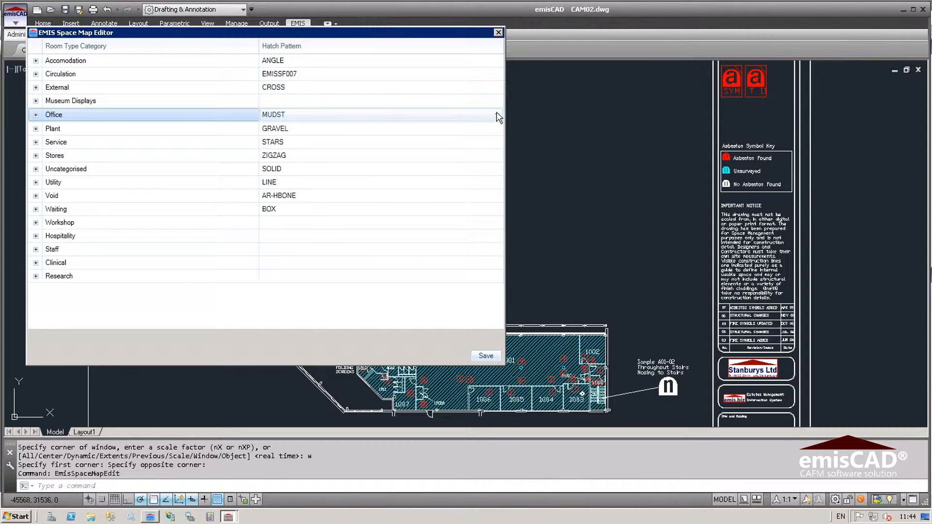
left_click(497, 116)
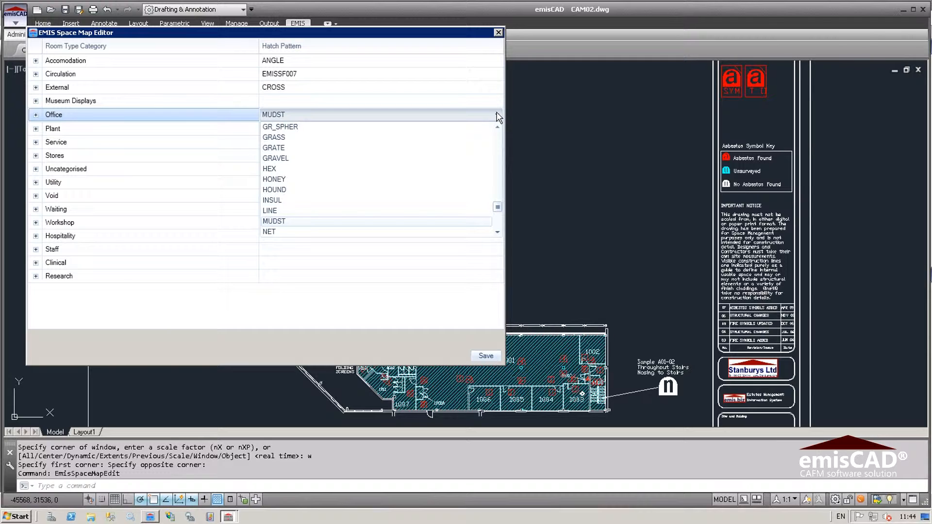
left_click_drag(497, 206, 498, 178)
left_click(319, 210)
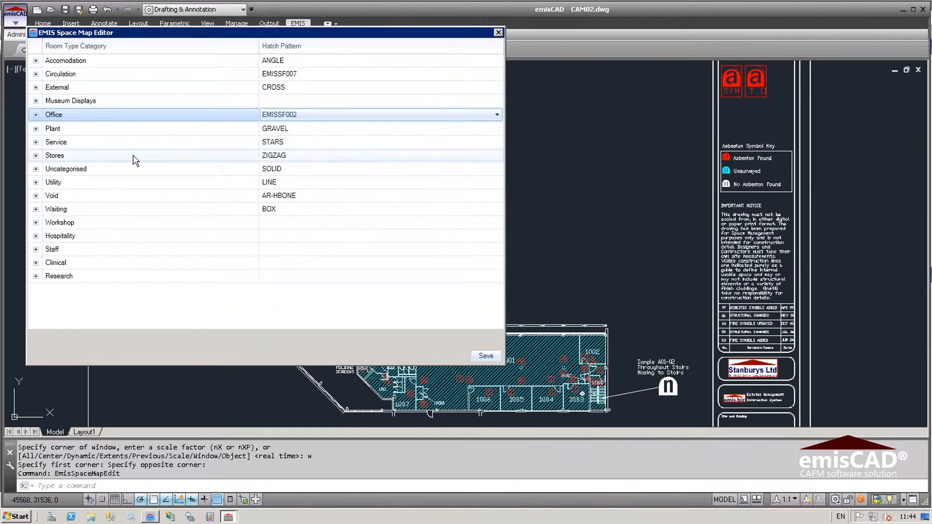
Set the hatch pattern to EMISSF008 for the Plant category and EMISSF004 for the Stores category.
left_click(498, 128)
left_click(498, 129)
left_click(498, 153)
left_click(336, 163)
left_click(498, 156)
left_click(498, 155)
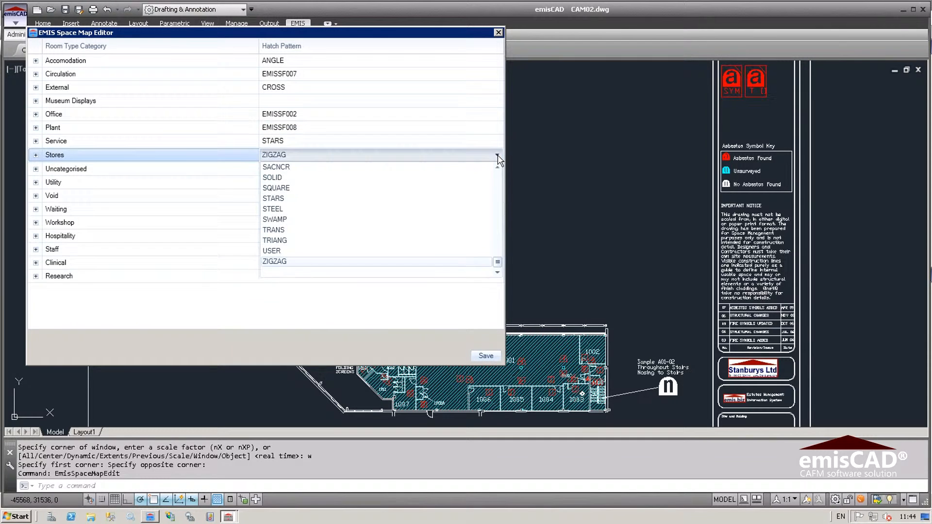
left_click(497, 182)
left_click(352, 251)
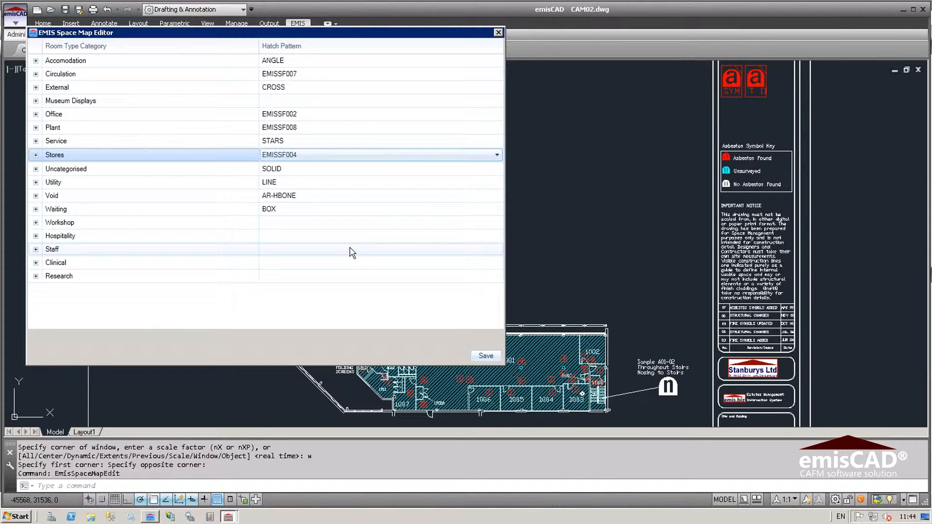
Set the Utility category's hatch pattern to EMISSF003.
left_click(497, 182)
left_click(497, 182)
scroll(358, 217, "up", 5)
left_click(358, 215)
Examine the individual room types and their hatch patterns within the Office, Plant and Utility categories.
left_click(35, 114)
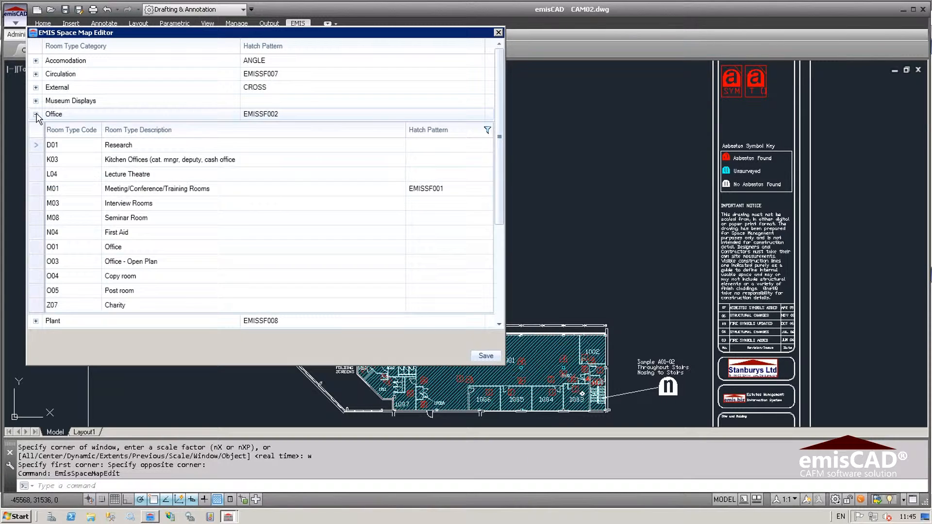
left_click(35, 114)
left_click(35, 127)
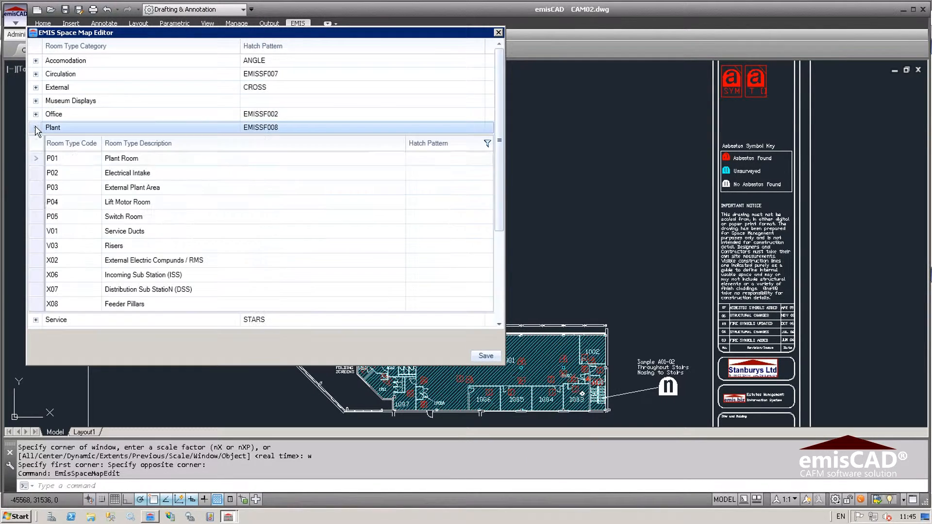
left_click(35, 127)
left_click(36, 181)
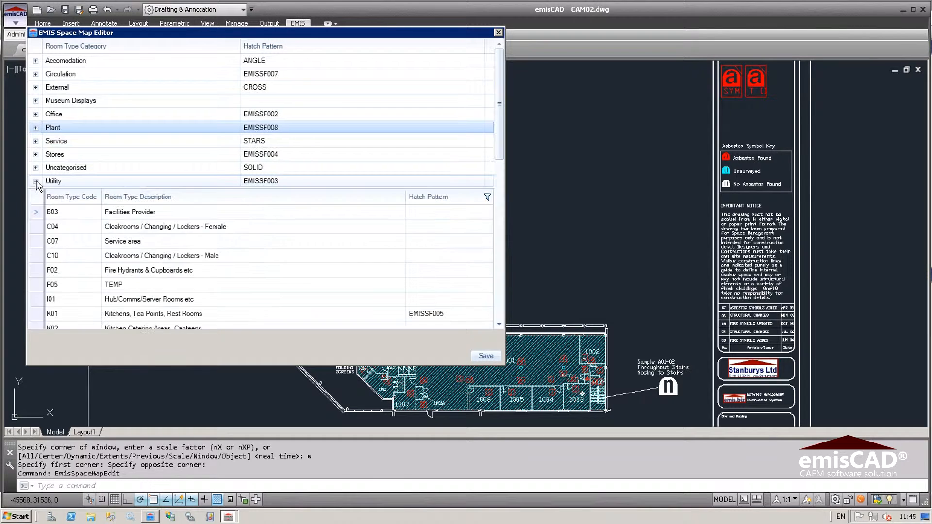
left_click(36, 181)
Save the space map hatch settings and apply the space map to the drawing.
left_click(482, 357)
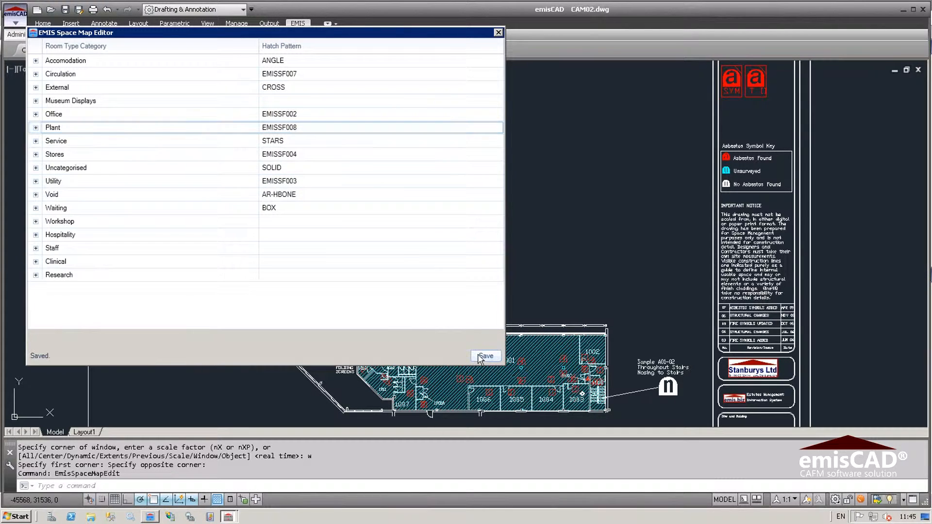
left_click(498, 34)
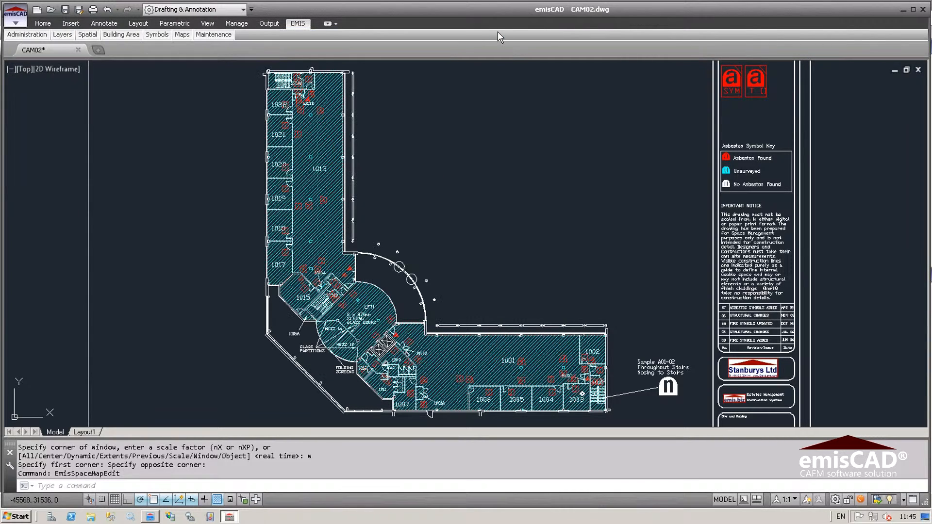
left_click(178, 39)
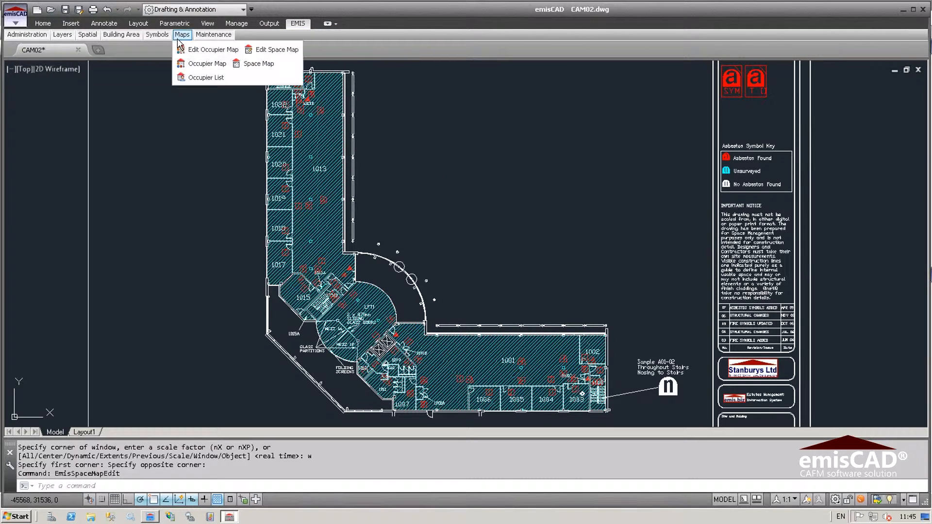
left_click(253, 64)
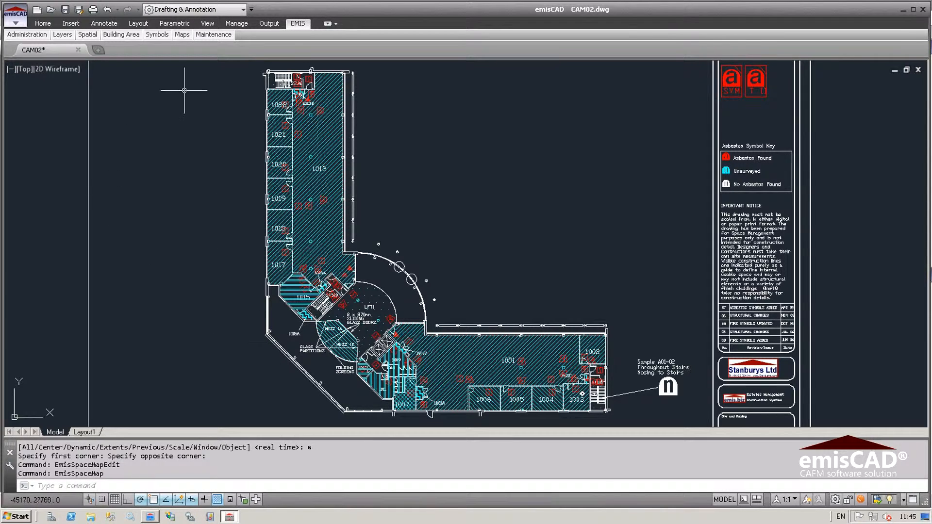
Edit the occupier map and set ACME FM's colour to fully opaque yellow, #FFE0FF00.
left_click(183, 40)
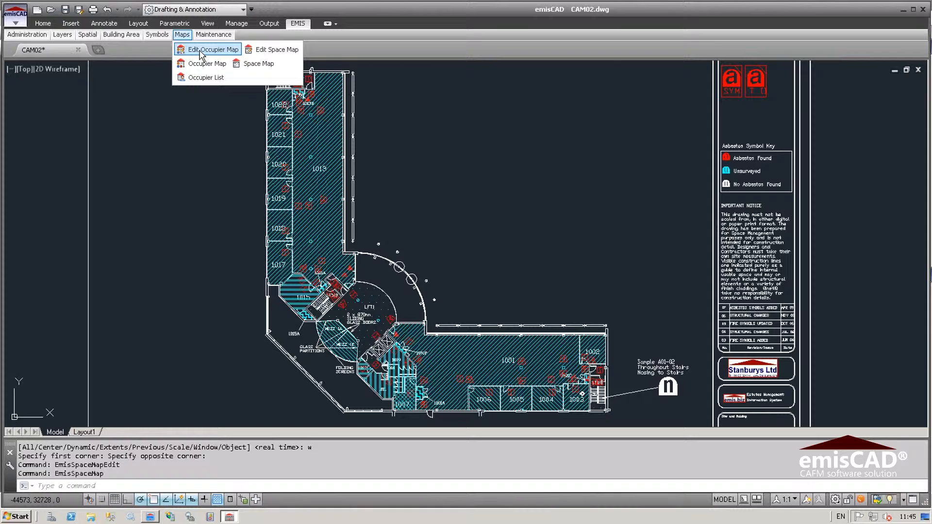
left_click(200, 51)
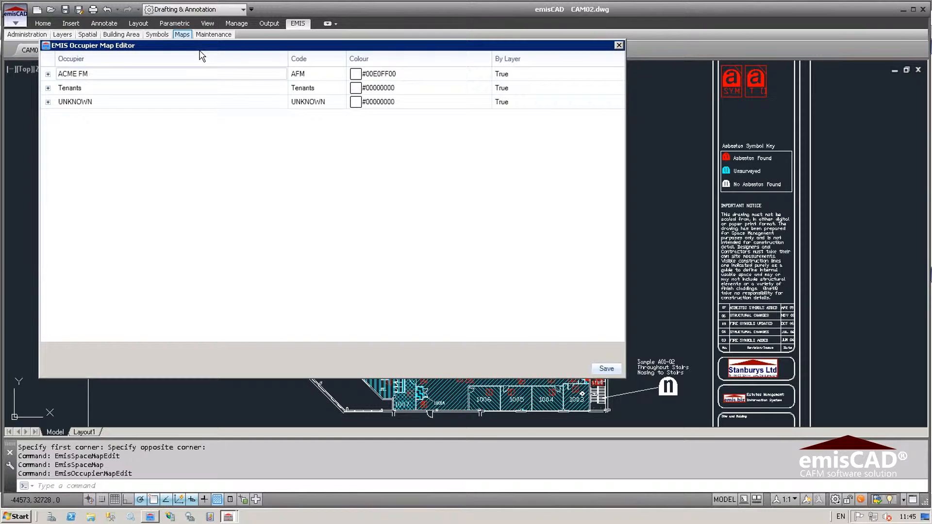
left_click(48, 74)
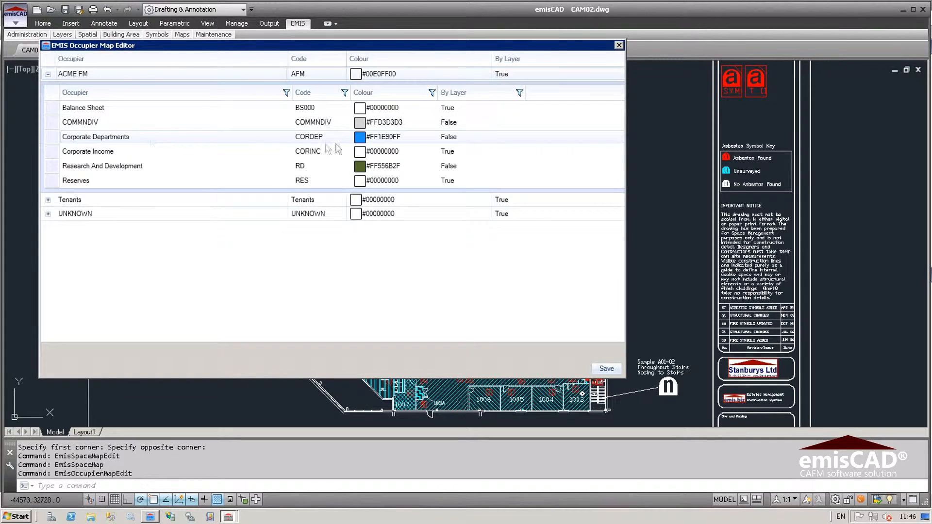
left_click(476, 74)
left_click(486, 76)
left_click(486, 76)
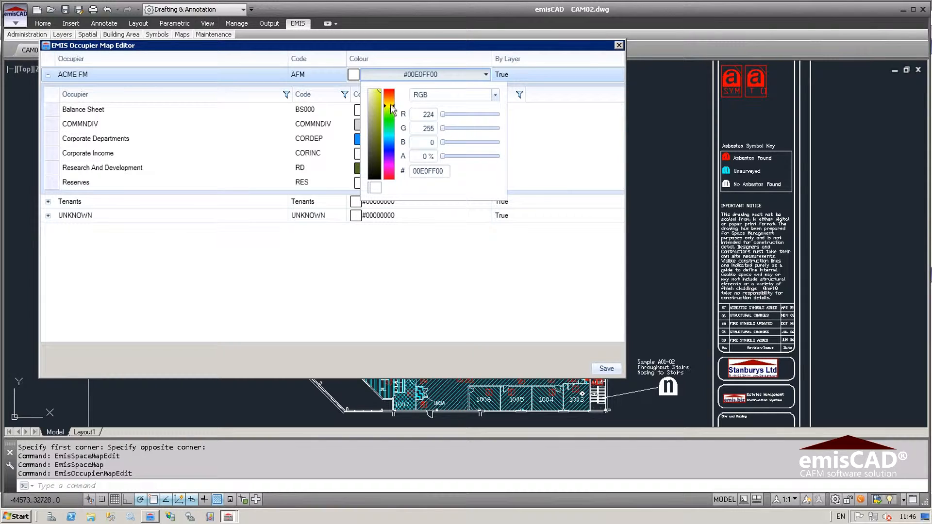
left_click_drag(444, 158, 505, 157)
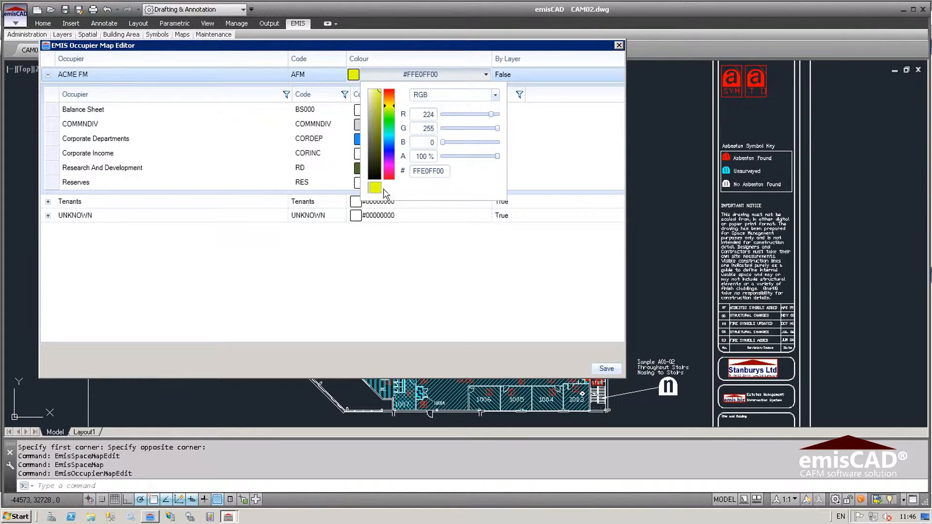
left_click(385, 254)
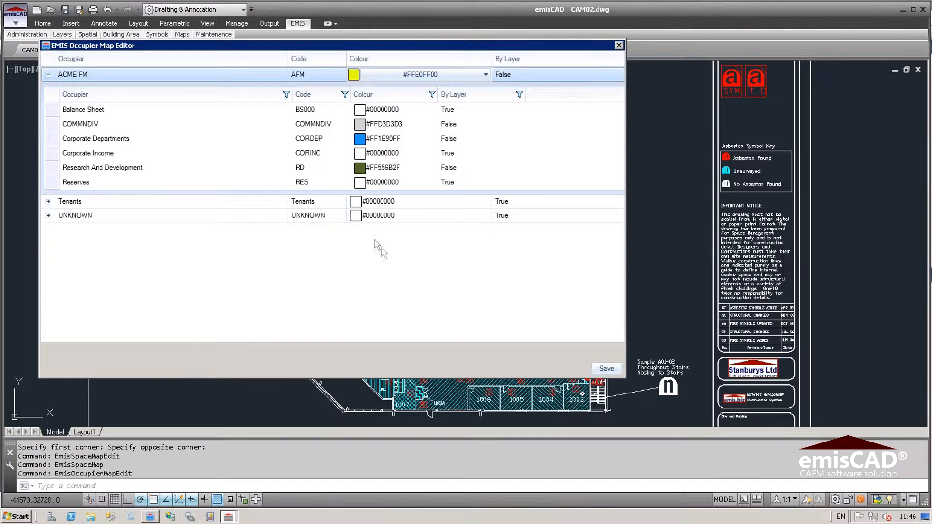
Set the colour of the top-level Tenants occupier to fully opaque red, #FFFF0000.
left_click(48, 202)
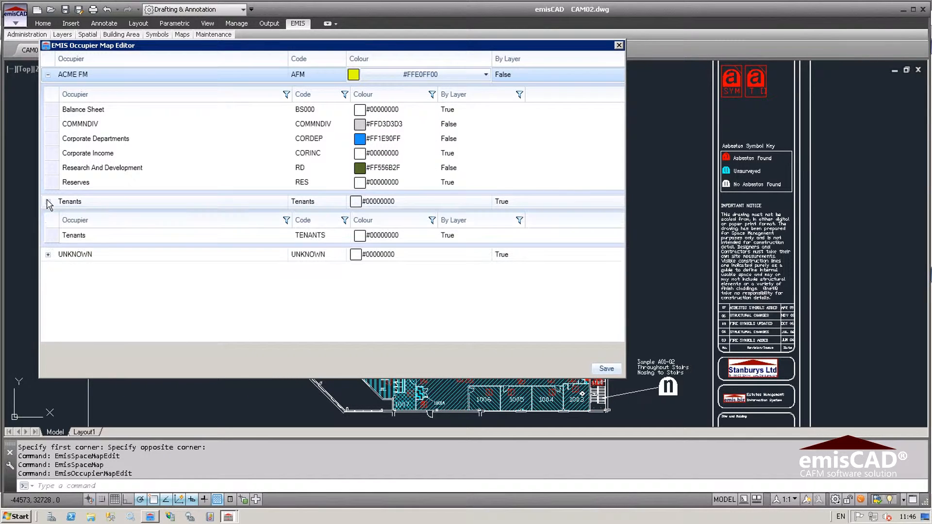
left_click(423, 201)
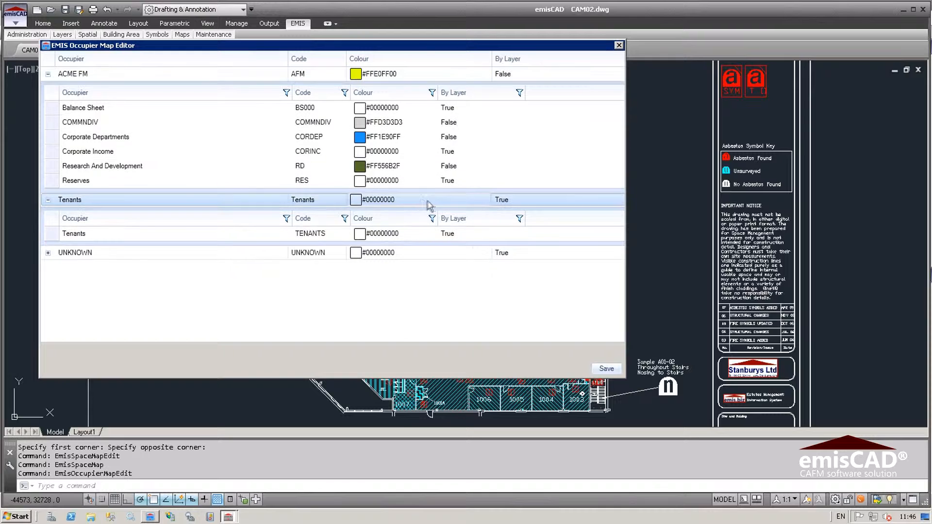
left_click(485, 200)
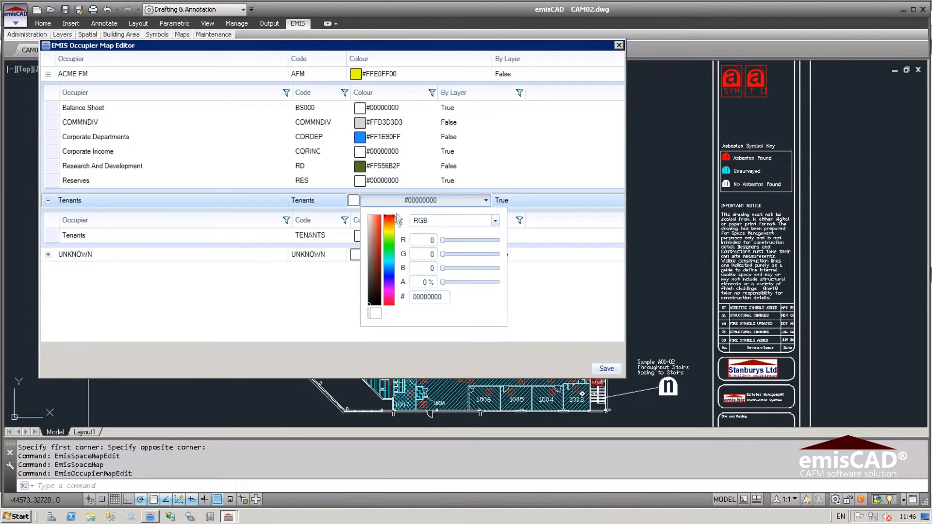
left_click_drag(365, 232, 387, 217)
left_click_drag(443, 282, 497, 286)
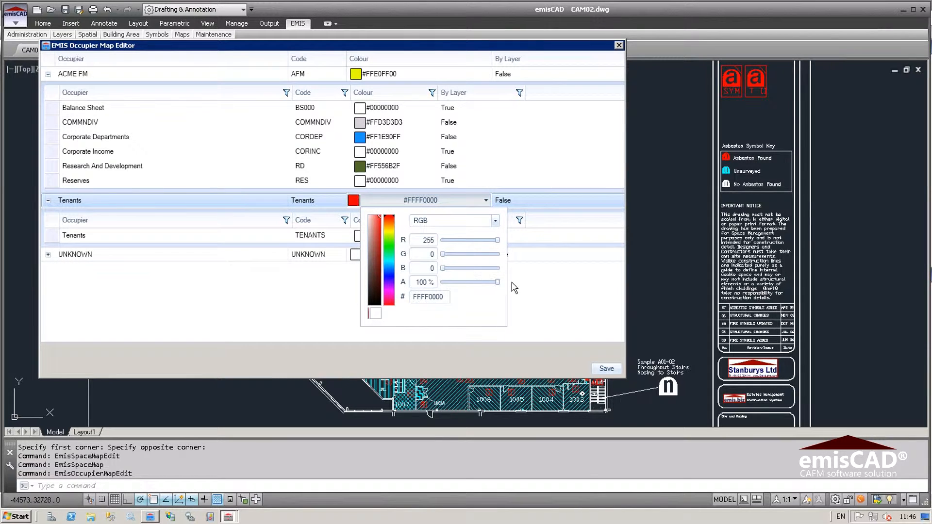
left_click(347, 313)
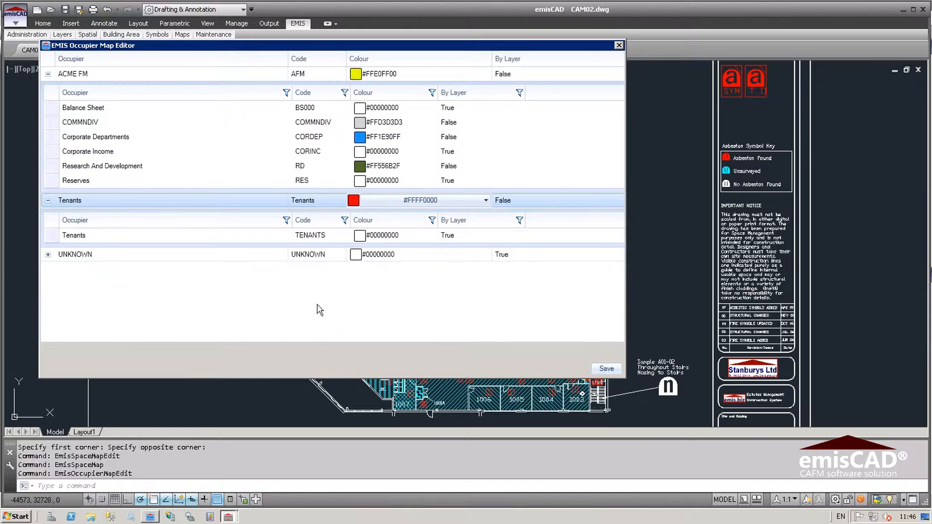
Set the colour of the UNKNOWN occupier to fully opaque green, #FF00FF03.
left_click(432, 254)
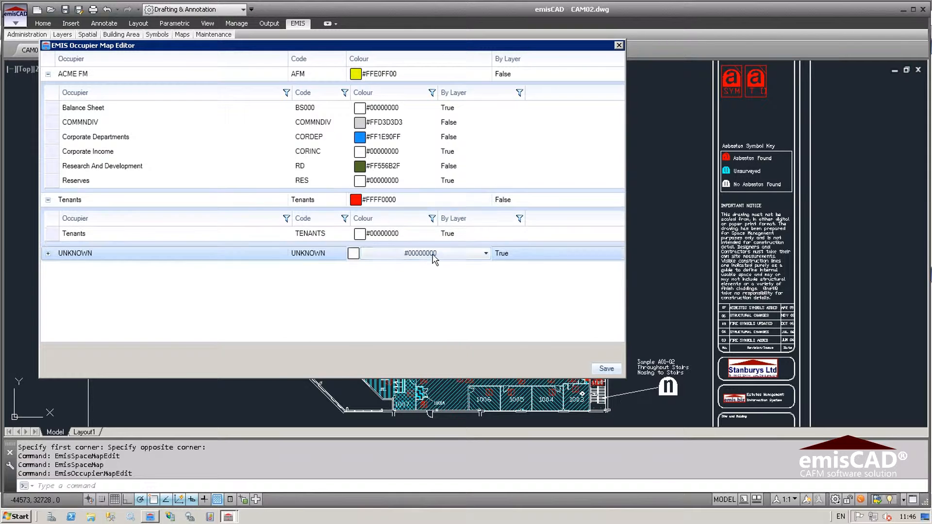
left_click(485, 252)
left_click_drag(393, 293, 388, 303)
left_click_drag(373, 272, 389, 266)
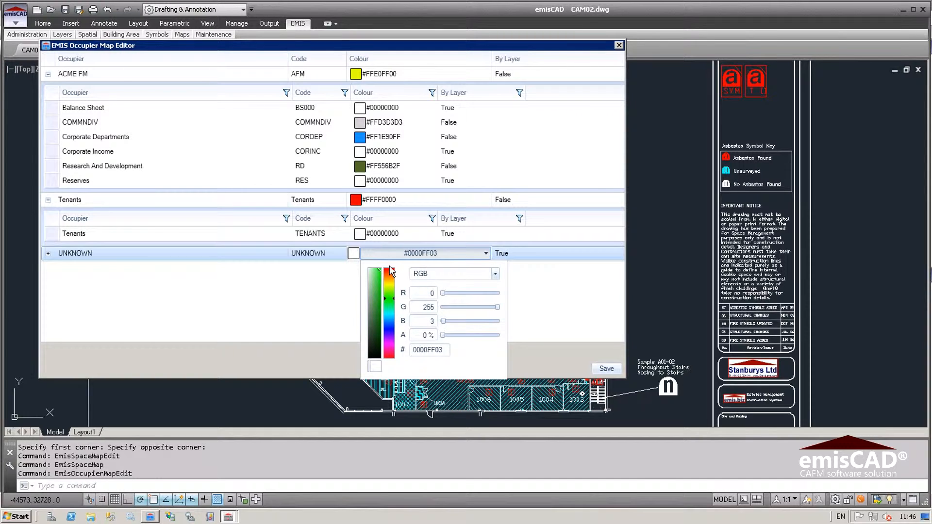
left_click_drag(443, 335, 516, 343)
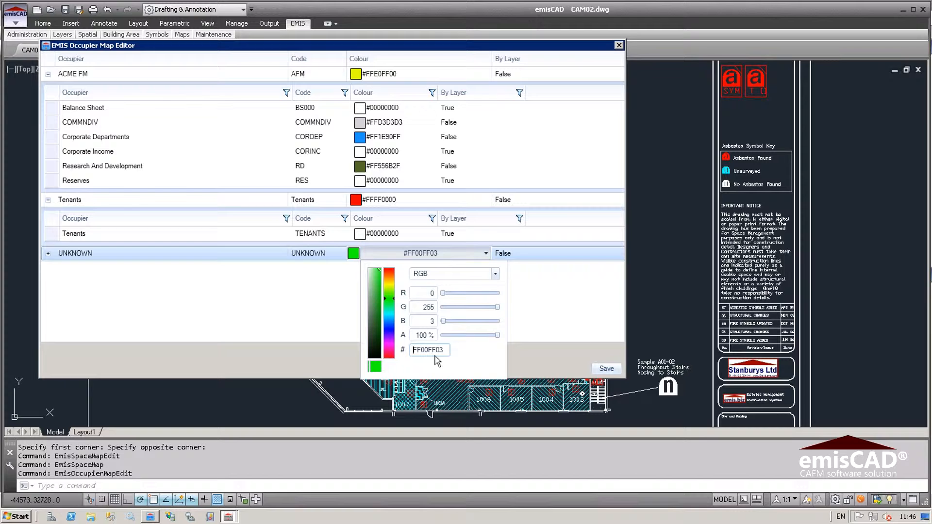
left_click(339, 342)
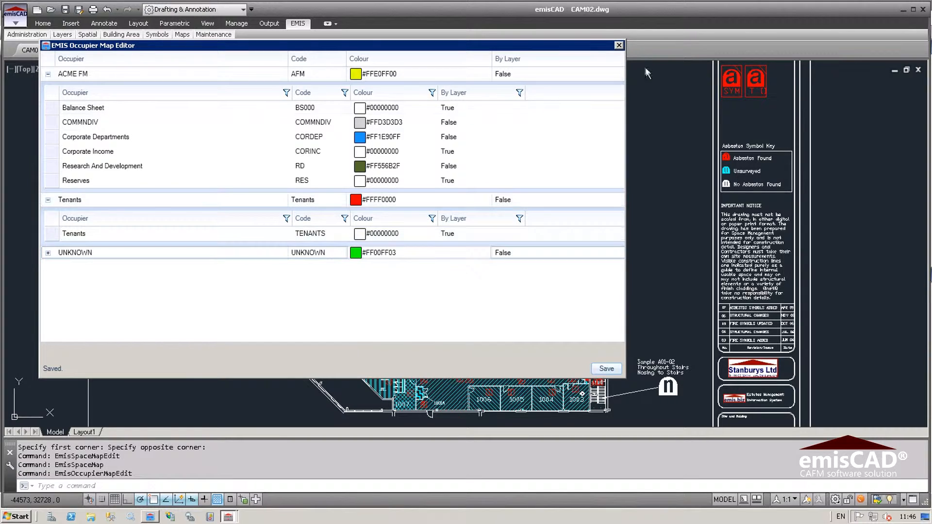
Save and close the occupier map settings and apply the occupier map to the drawing.
left_click(619, 47)
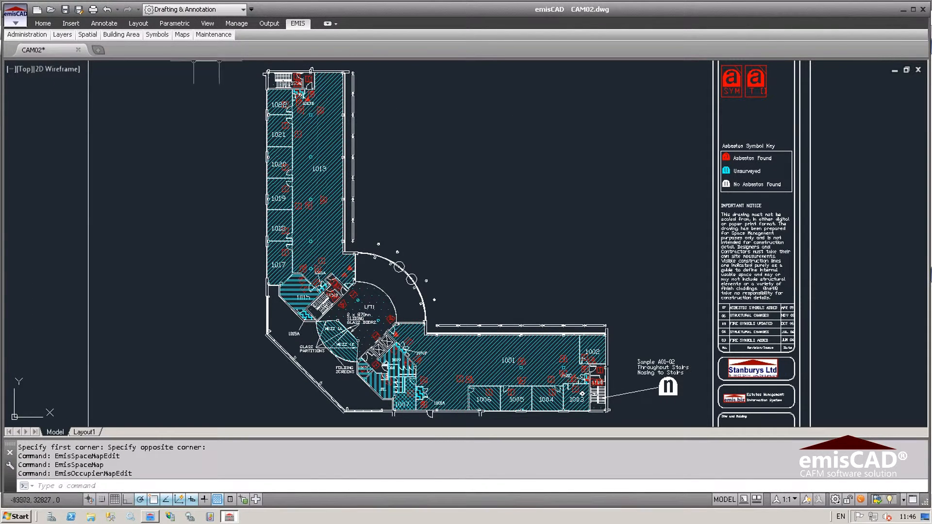
left_click(182, 35)
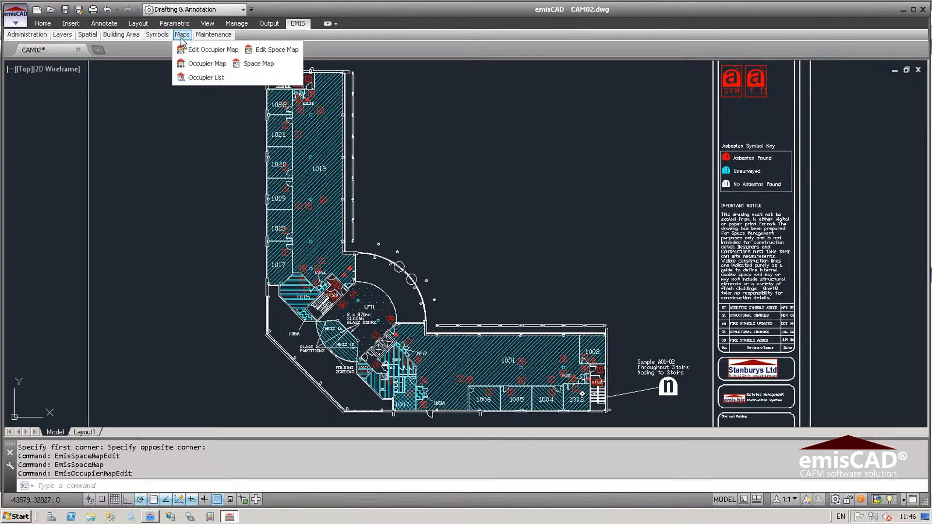
left_click(195, 65)
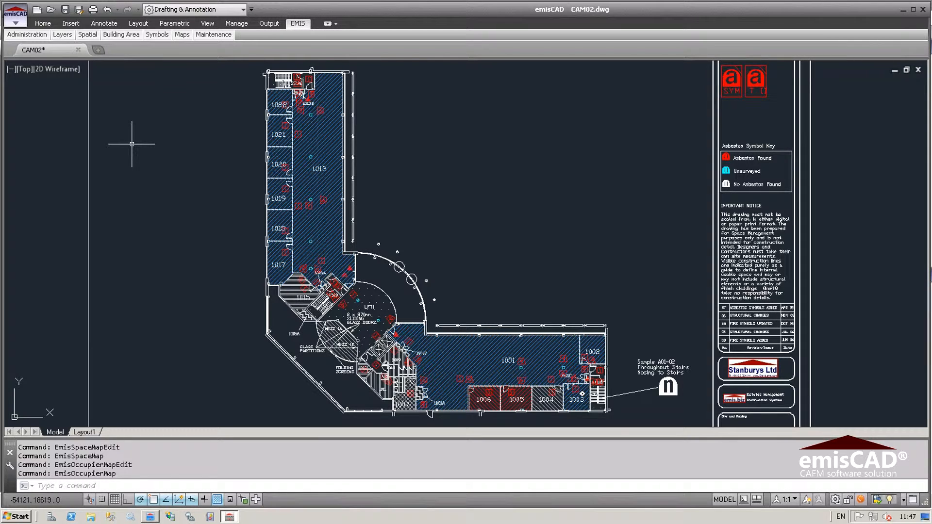
From the occupier list, with the Room Type column narrowed, locate the rooms occupied by Research Company and view them on the floor plan.
left_click(182, 37)
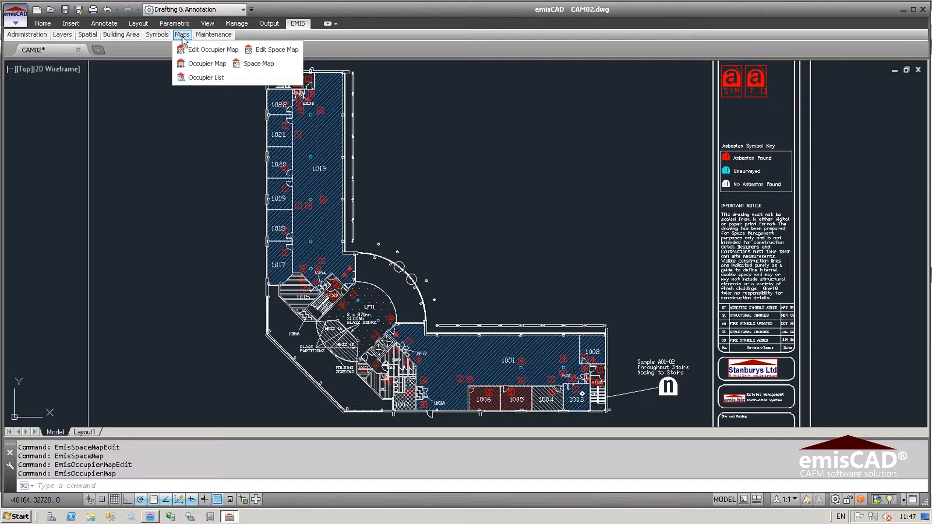
left_click(199, 78)
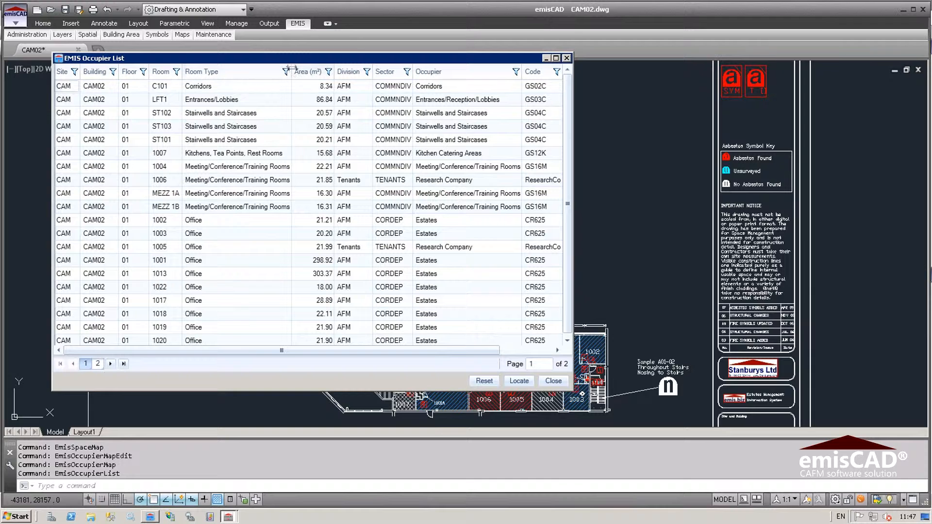
left_click_drag(292, 73, 224, 86)
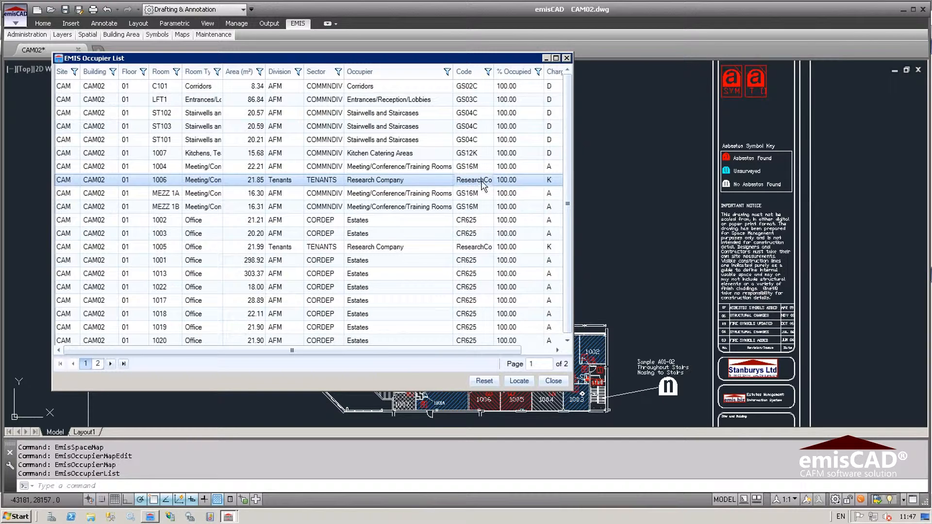
left_click(518, 382)
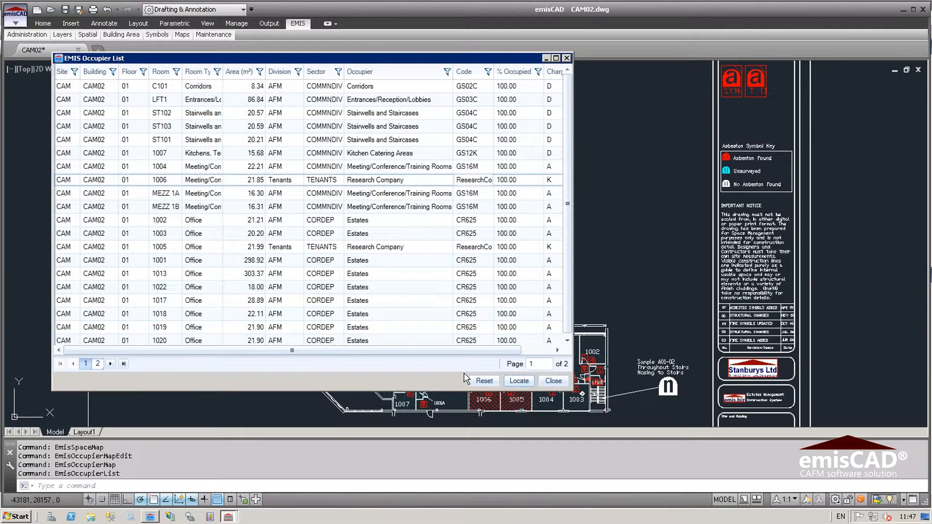
left_click(546, 59)
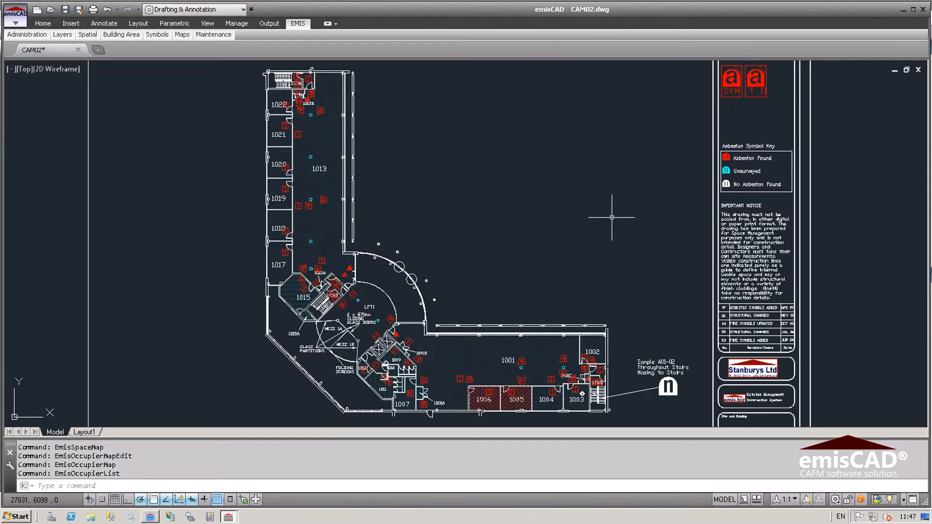
Restore the occupier list and locate the Male Toilets entry, room 1011 on page 2, on the floor plan.
left_click(237, 518)
left_click(235, 493)
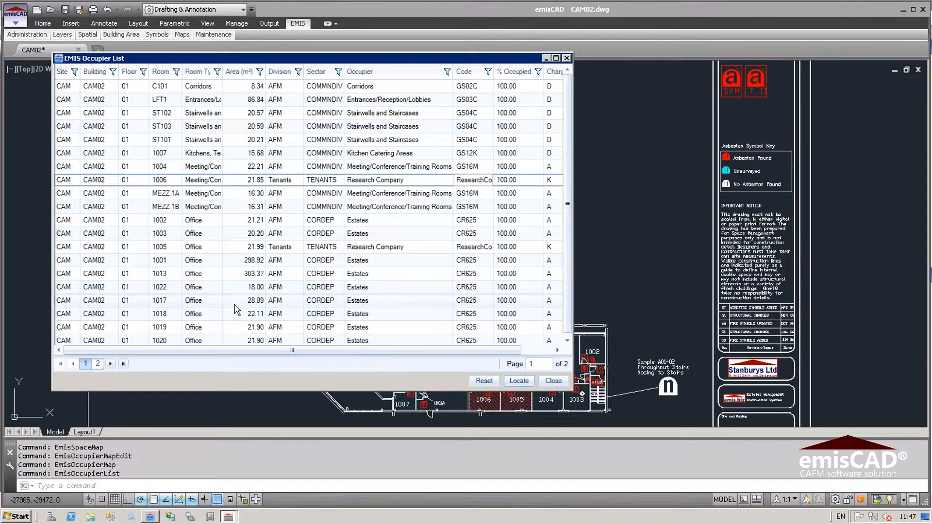
left_click(110, 364)
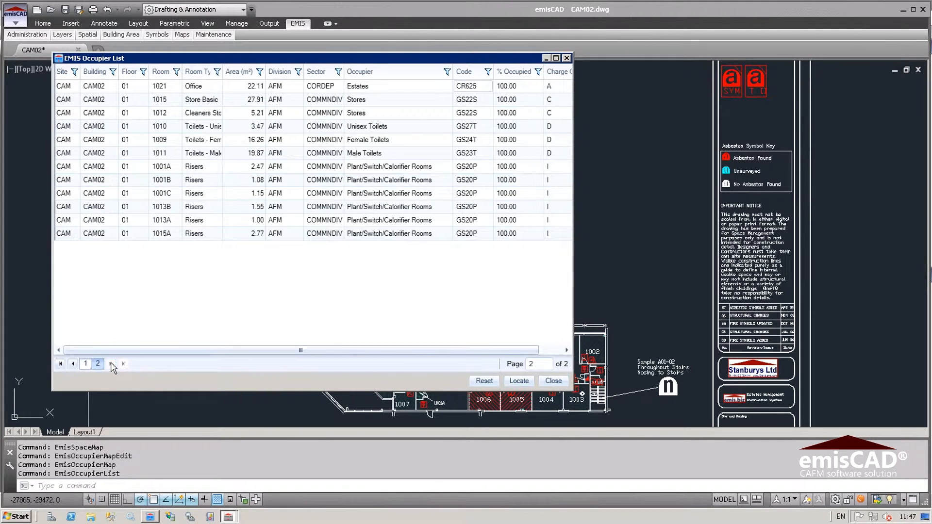
left_click(374, 154)
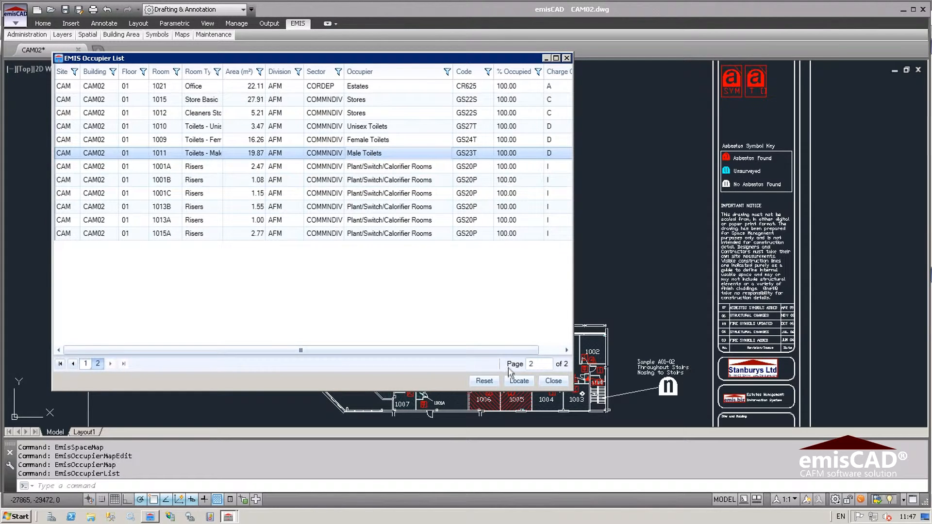
left_click(516, 383)
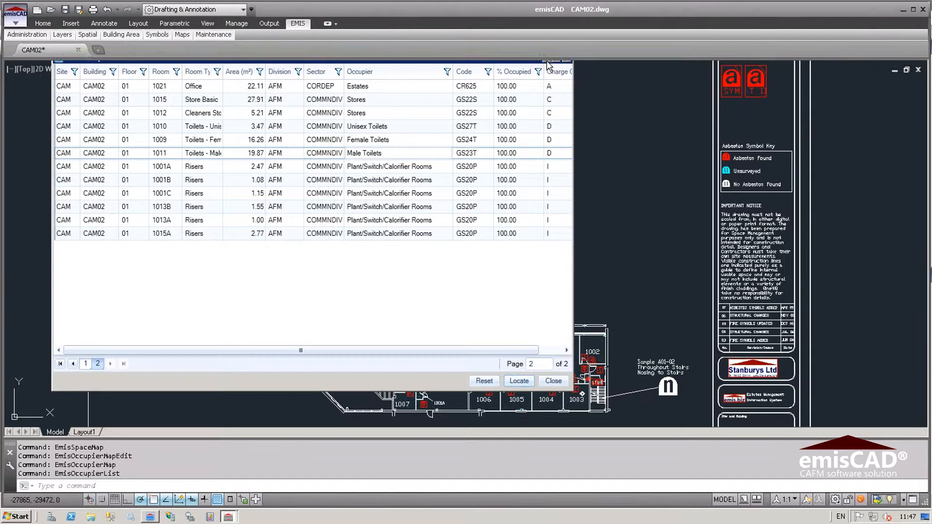
left_click(545, 58)
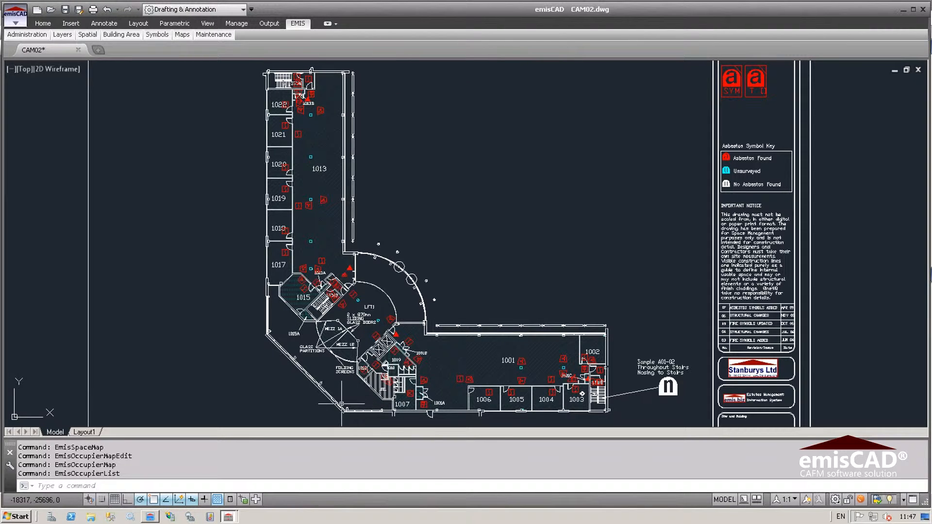
Reset the located-room highlighting to the full occupier map and close the occupier list.
left_click(236, 517)
left_click(219, 495)
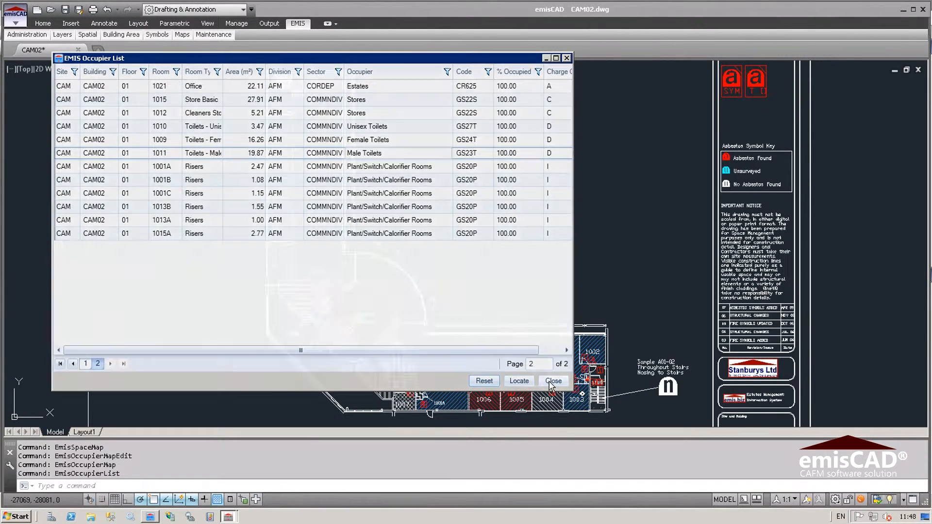
left_click(553, 381)
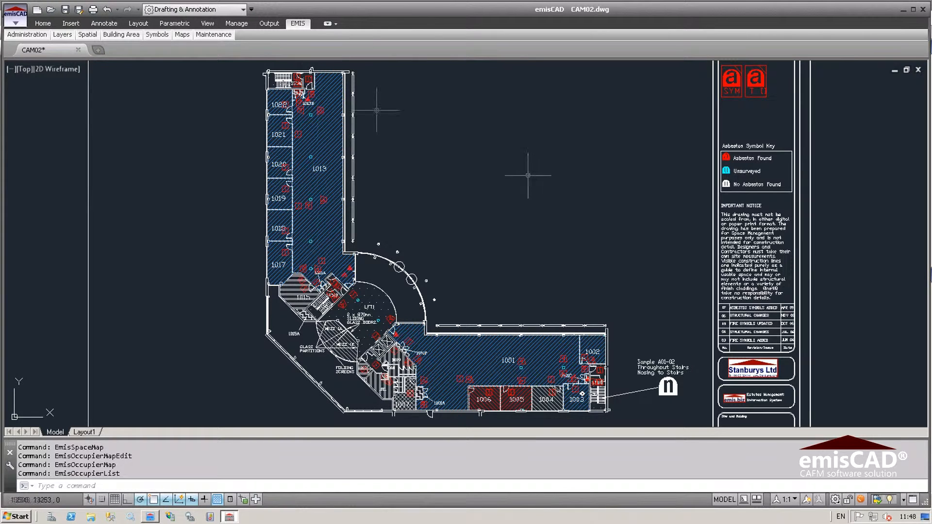
Save the CAM02 drawing with the occupier map applied.
left_click(16, 25)
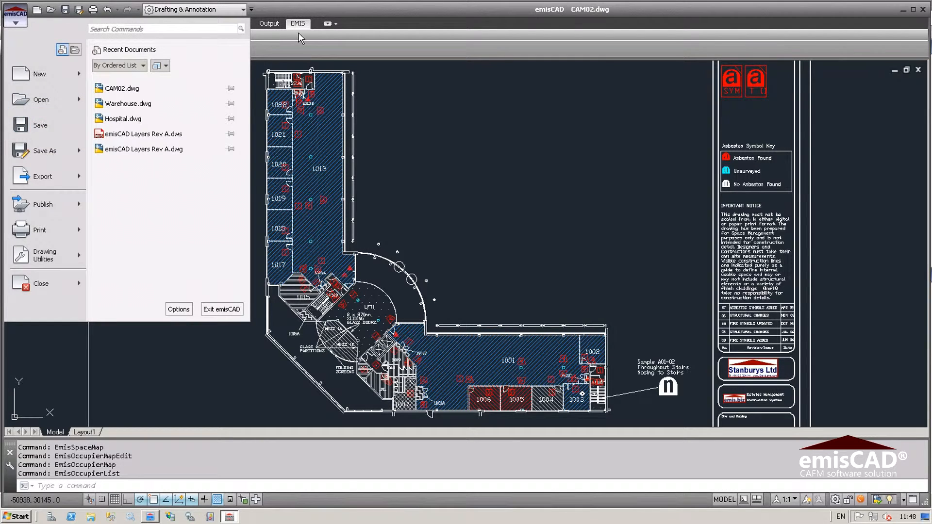
left_click(41, 125)
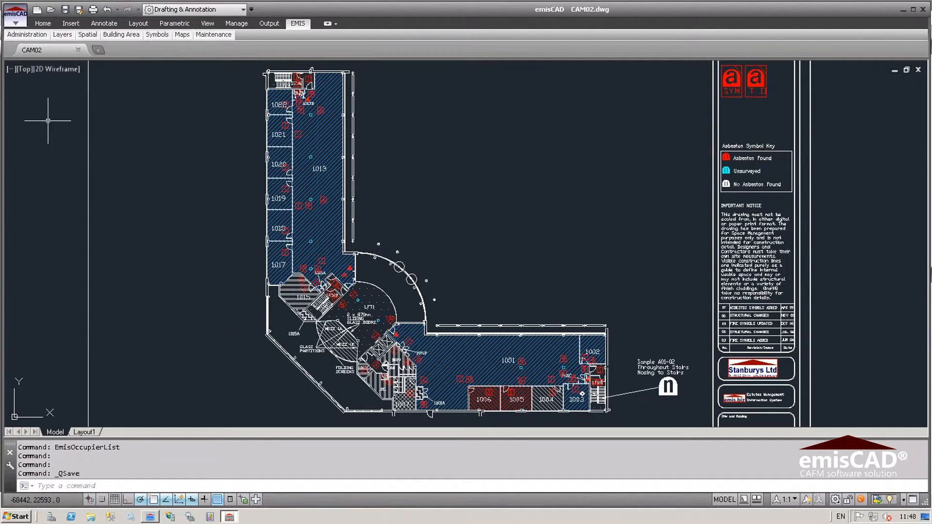